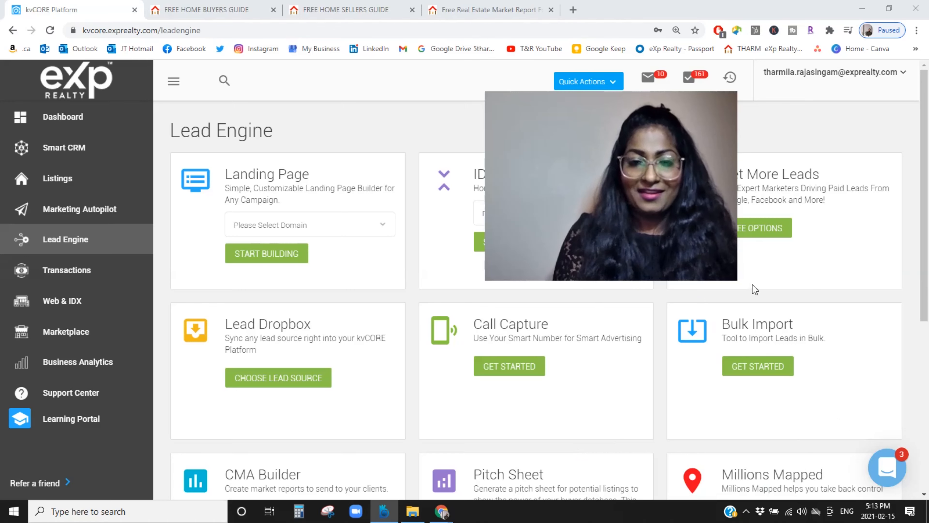
drag(738, 281, 608, 183)
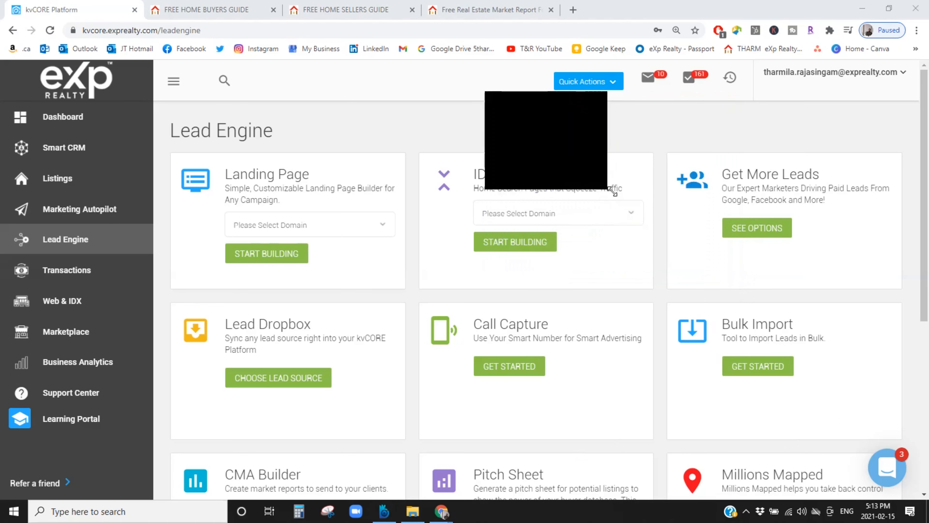
drag(561, 140, 848, 424)
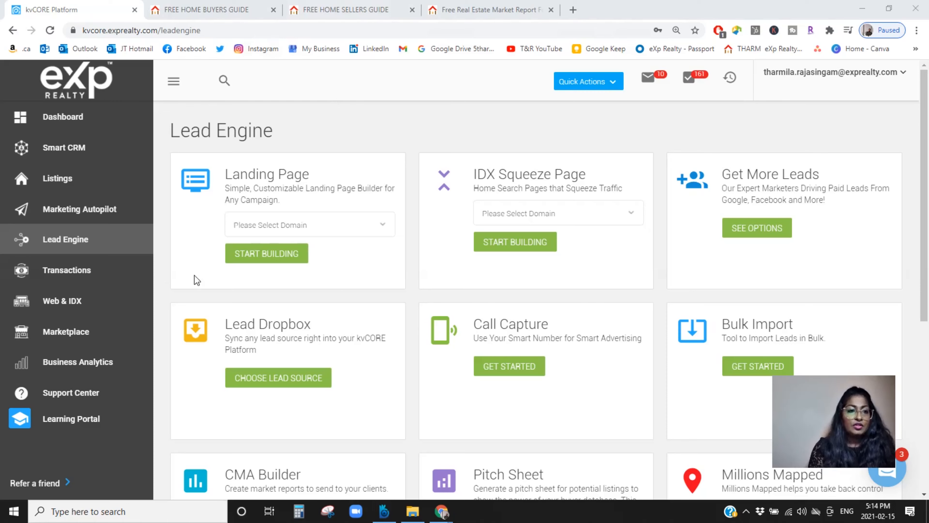
Step: View the FREE HOME BUYERS GUIDE and FREE HOME SELLERS GUIDE landing pages as examples
click(229, 10)
click(299, 5)
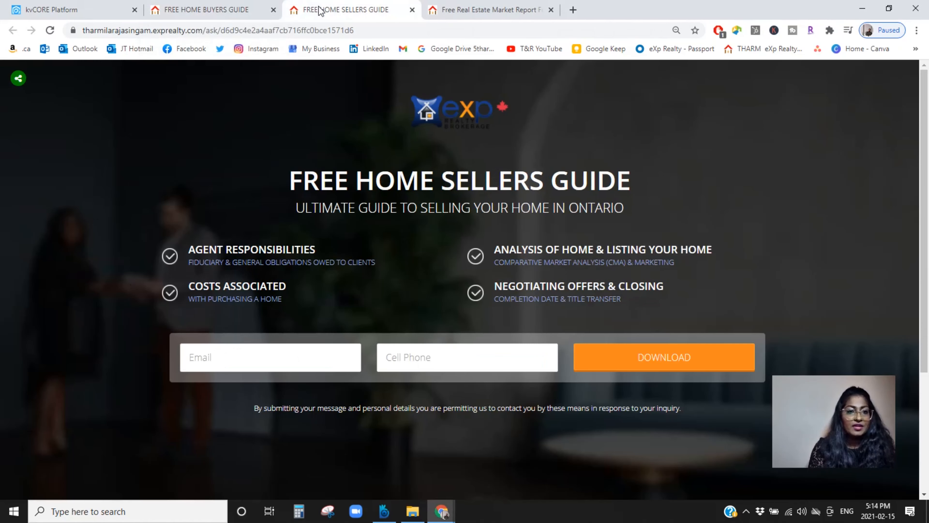
click(226, 14)
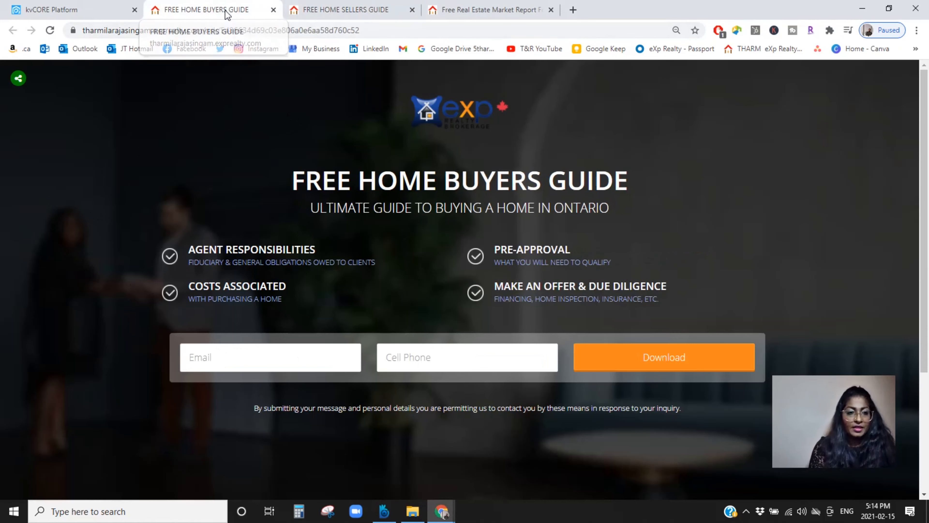
Step: Return to the kvCORE Lead Engine, choose the agent's exprealty.com domain for Landing Page and start building
click(85, 8)
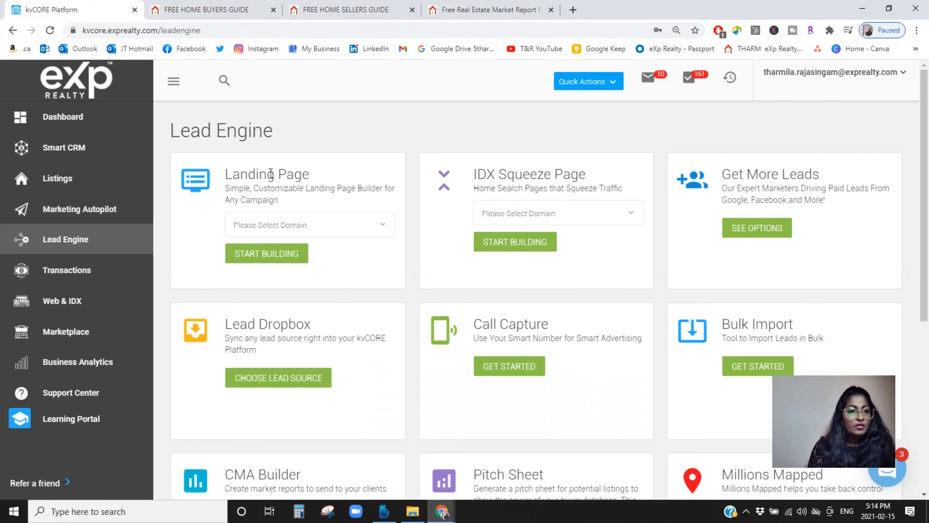
click(321, 230)
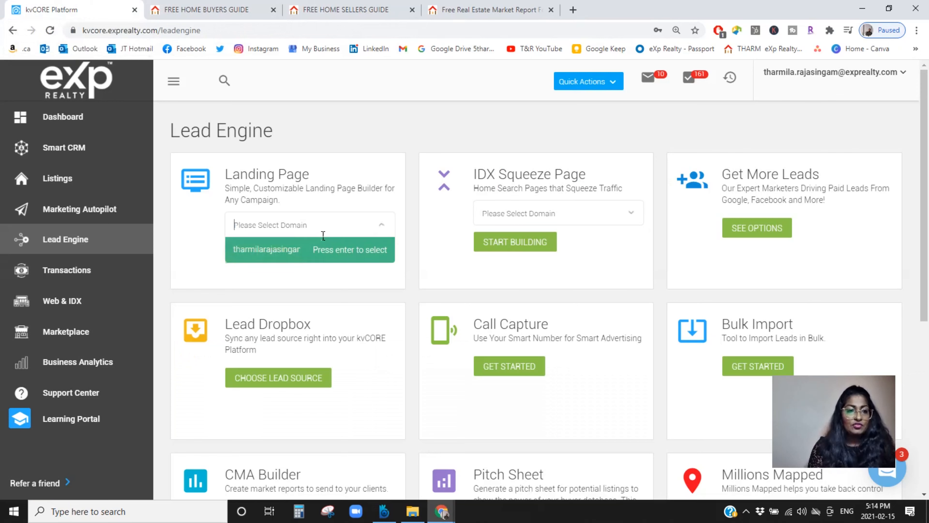
click(271, 251)
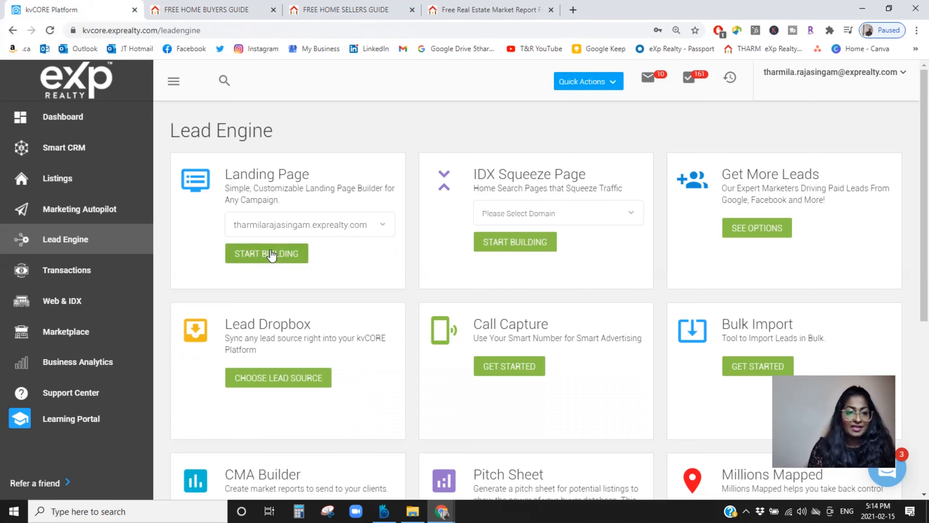
click(271, 254)
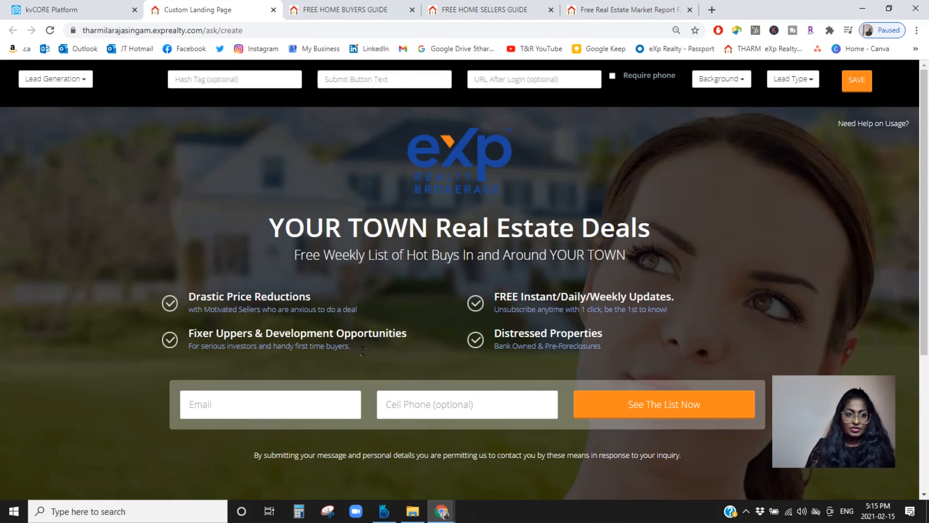
Step: Review the custom landing page's Lead Generation and Lead Type options and return to the kvCORE Lead Engine
click(57, 81)
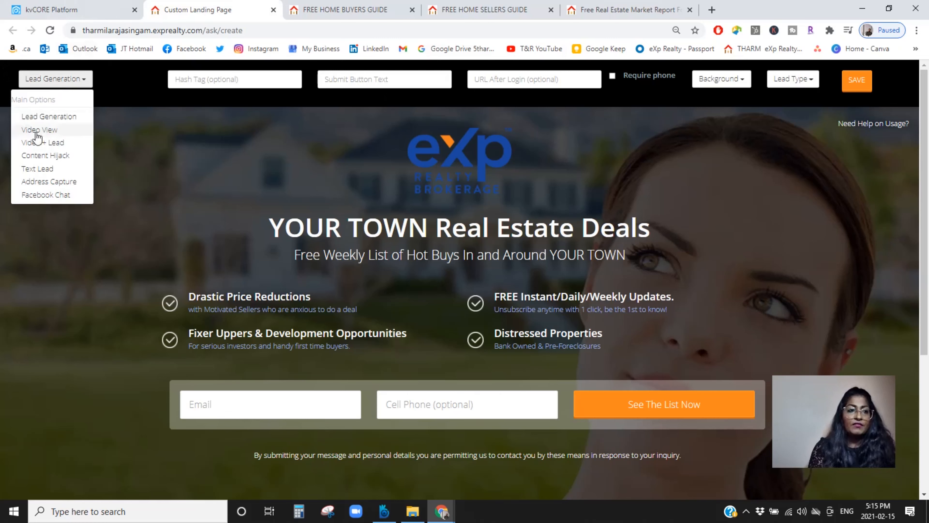
click(122, 88)
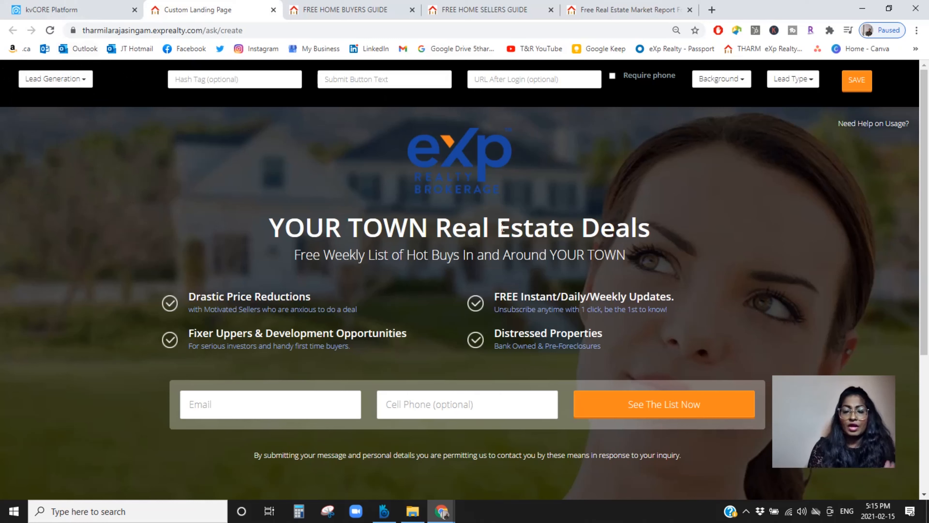
click(802, 79)
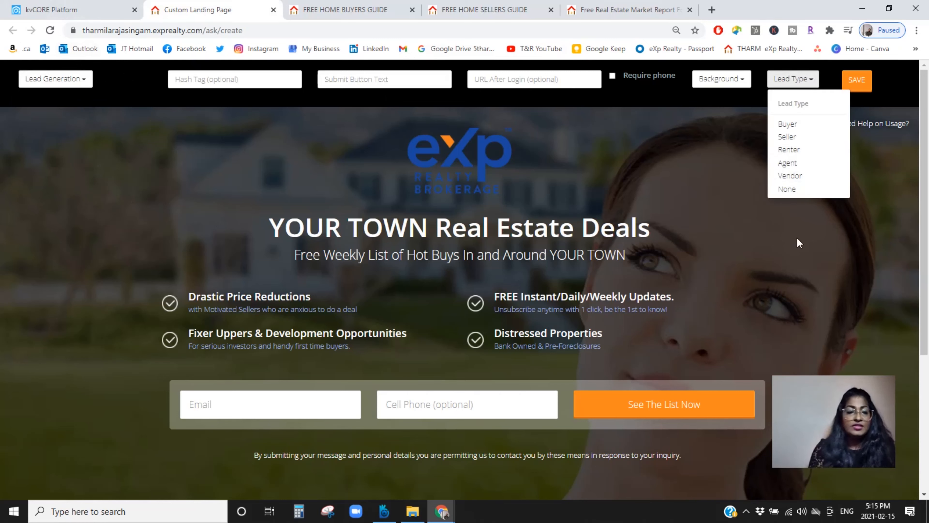
click(138, 82)
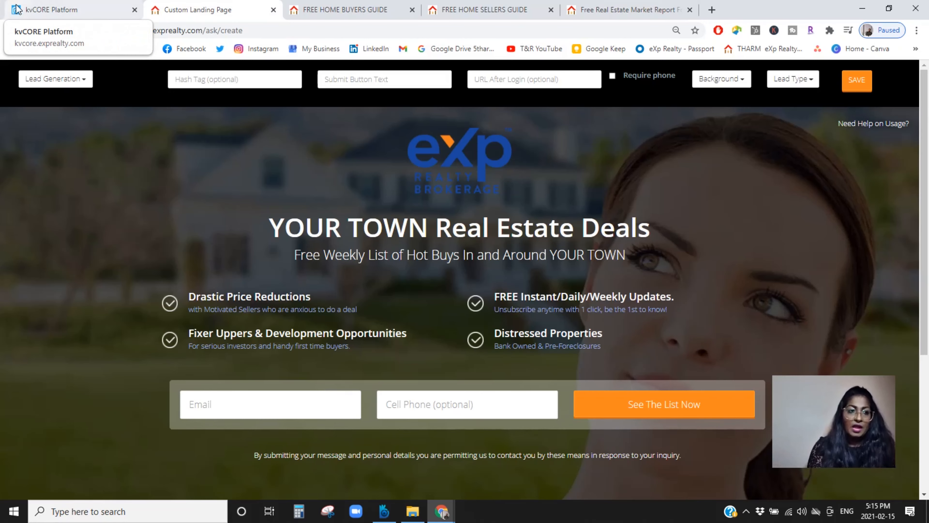
click(53, 10)
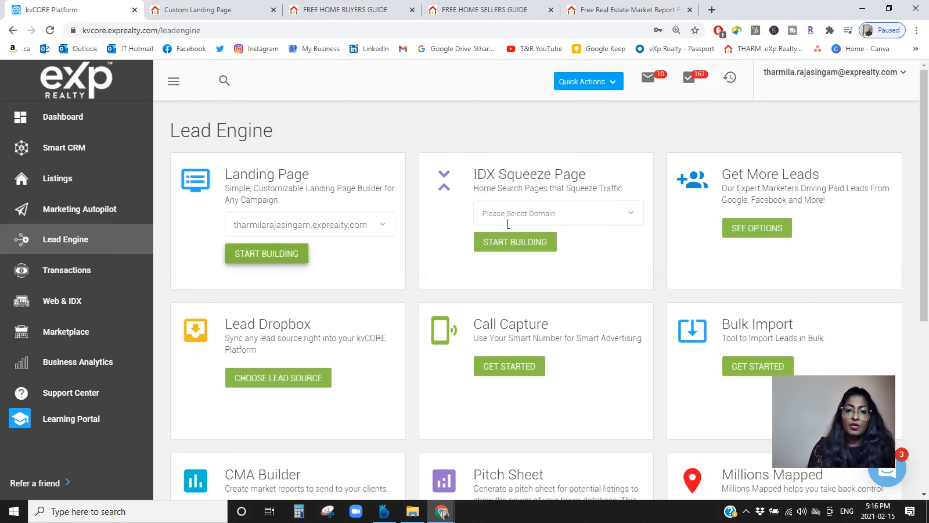
click(529, 217)
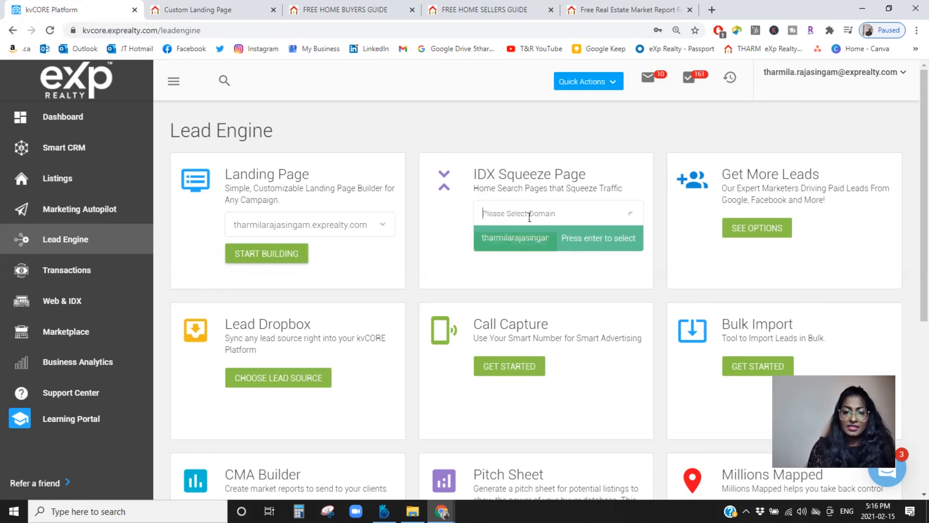
click(593, 242)
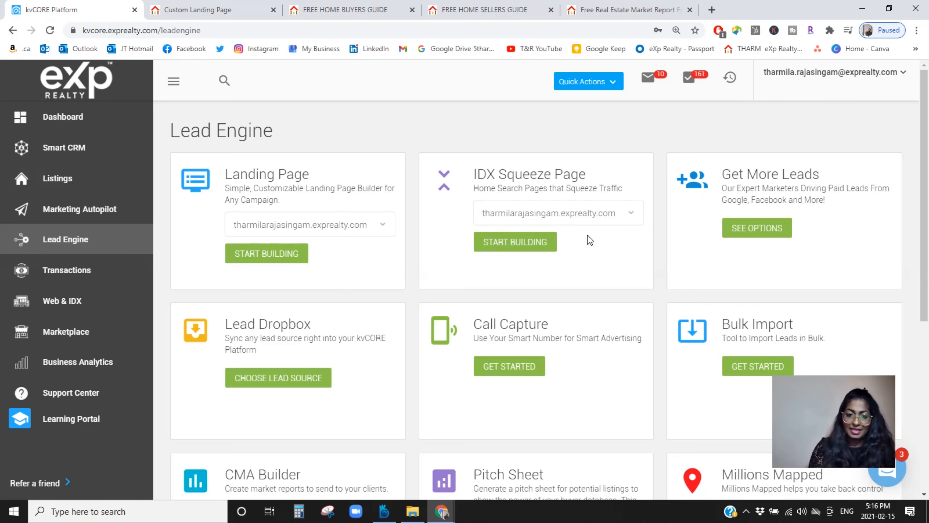
click(486, 248)
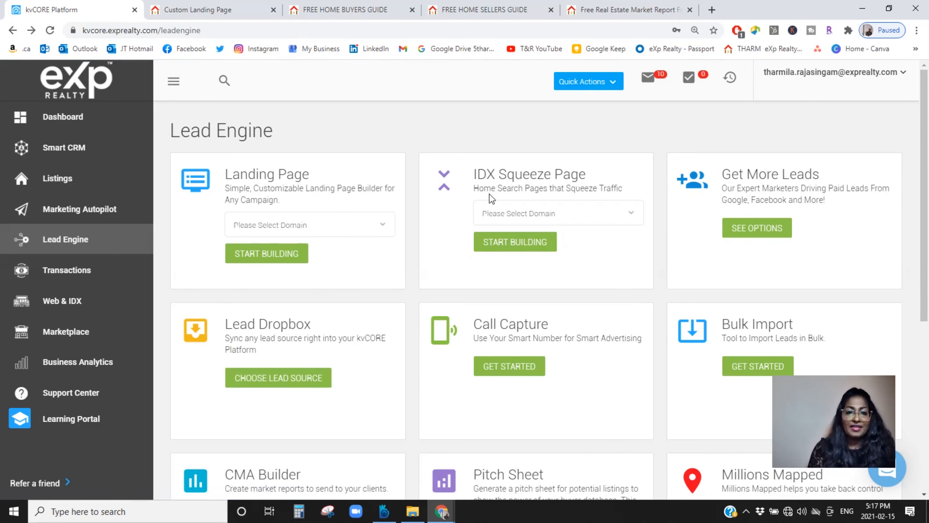
click(567, 214)
click(534, 242)
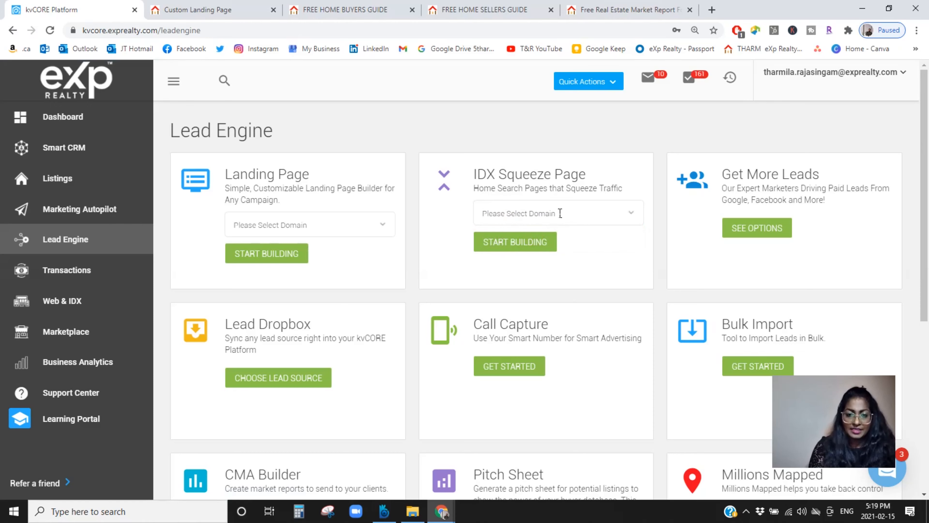
Step: Choose the agent's exprealty.com domain for IDX Squeeze Page and start building
click(560, 213)
click(536, 244)
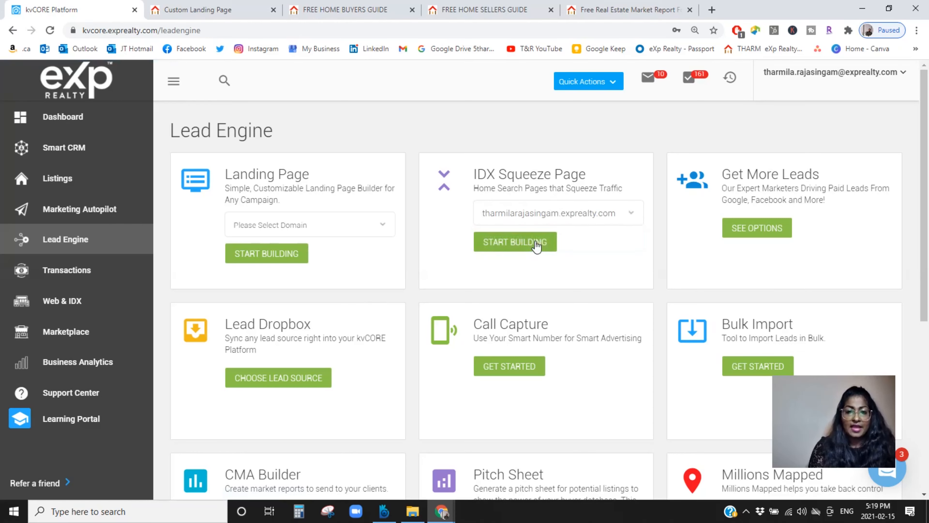
click(536, 244)
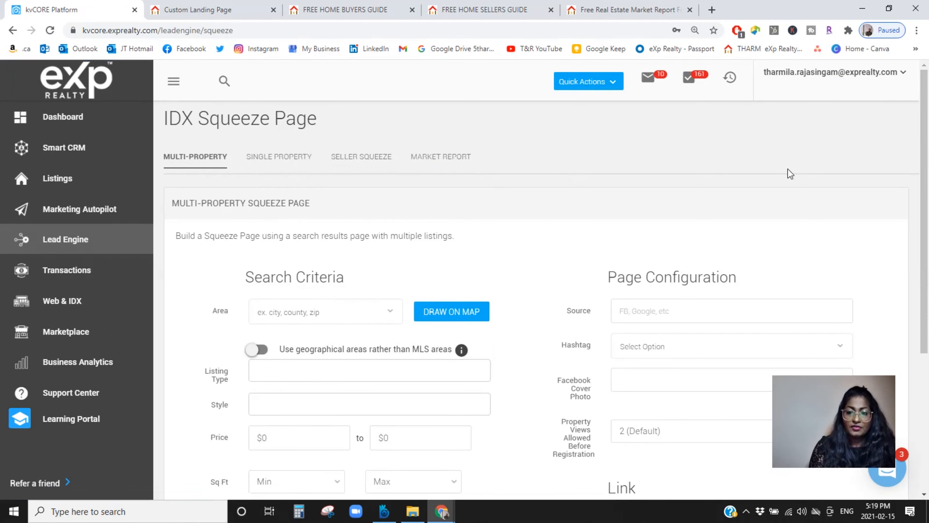
Step: Examine the multi-property squeeze page's search criteria, page configuration and link settings
mouse_move(928, 113)
mouse_down()
mouse_move(928, 122)
mouse_move(928, 114)
mouse_up()
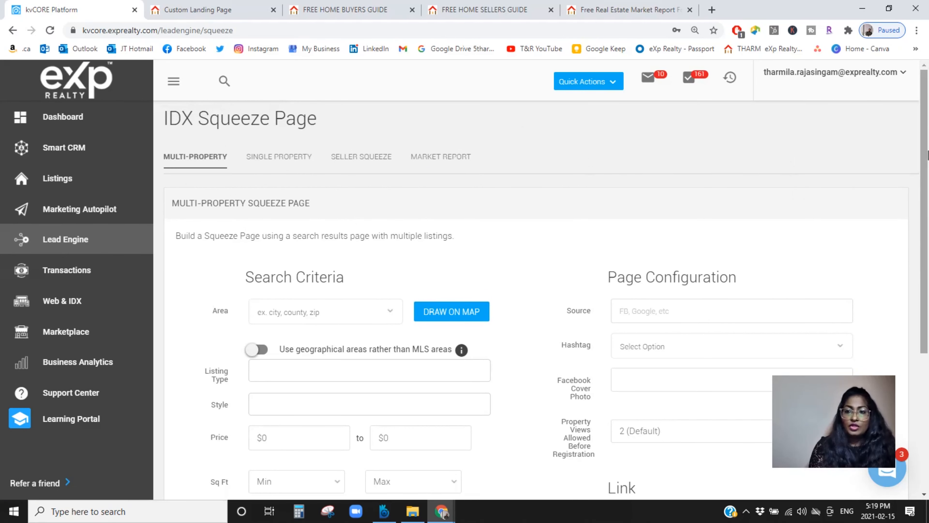
drag(927, 136, 928, 191)
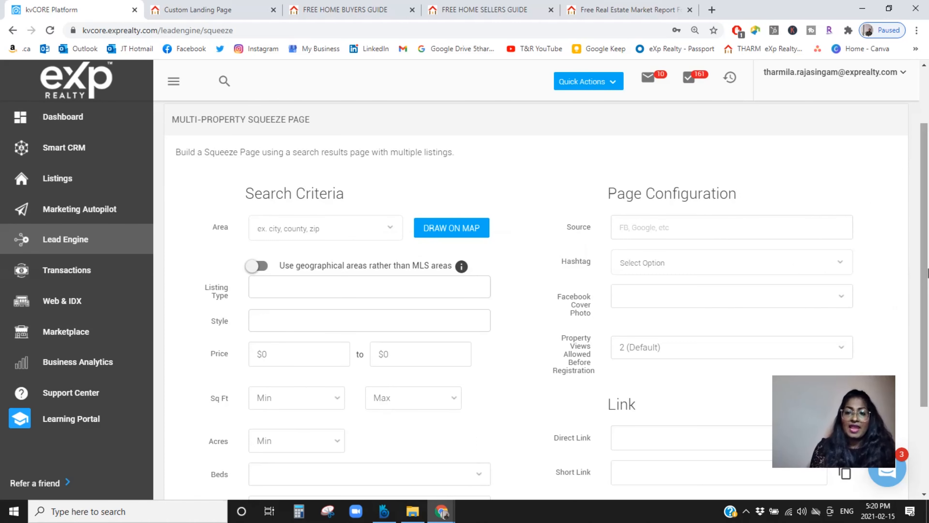
scroll(690, 374, down, 3)
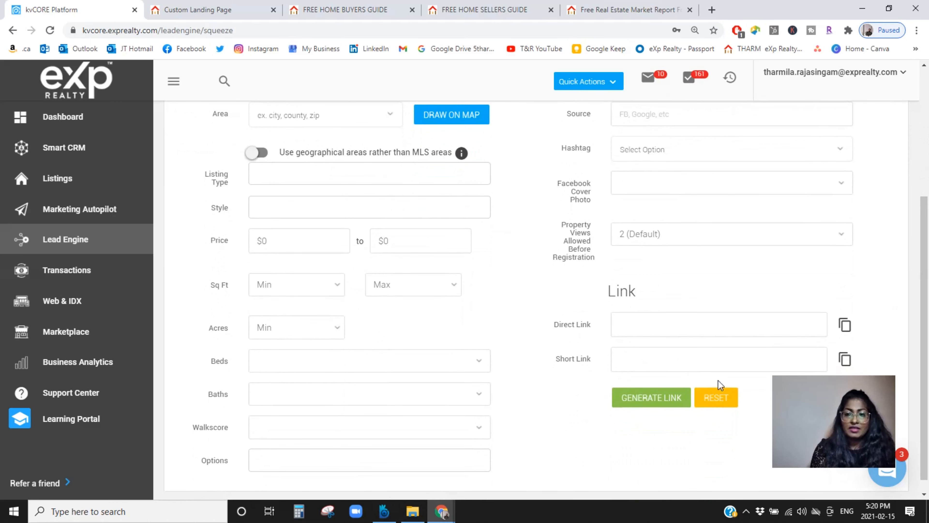
drag(928, 256, 928, 166)
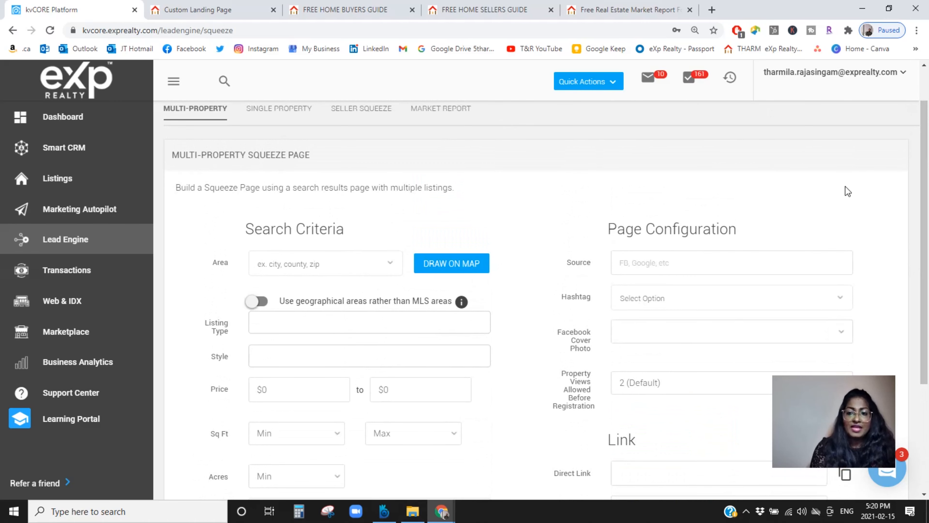
scroll(925, 220, up, 2)
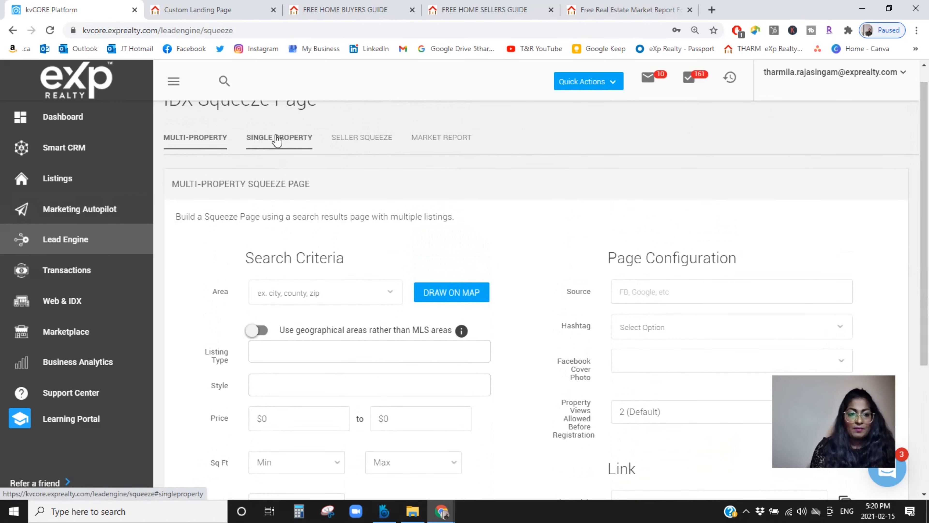
Step: Open the single property squeeze page form and set its source to Facebook
click(295, 143)
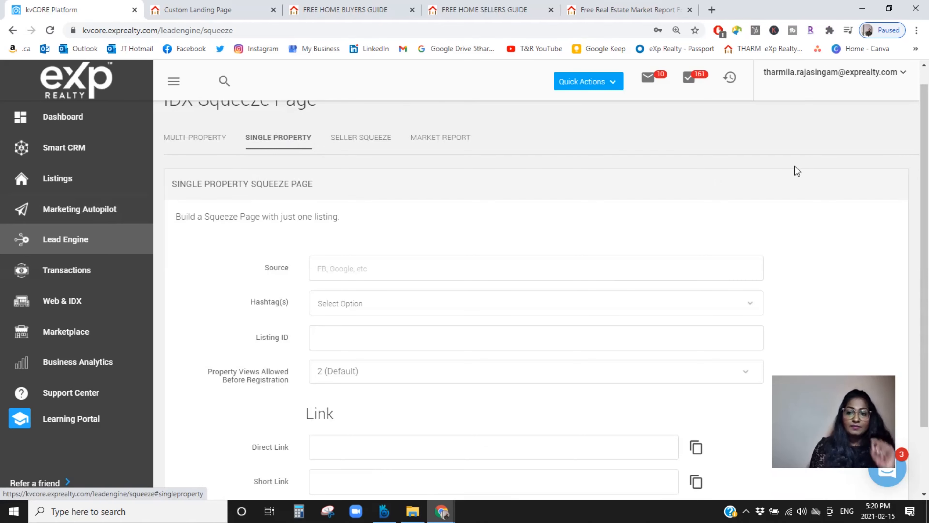
scroll(927, 205, down, 1)
scroll(928, 207, down, 1)
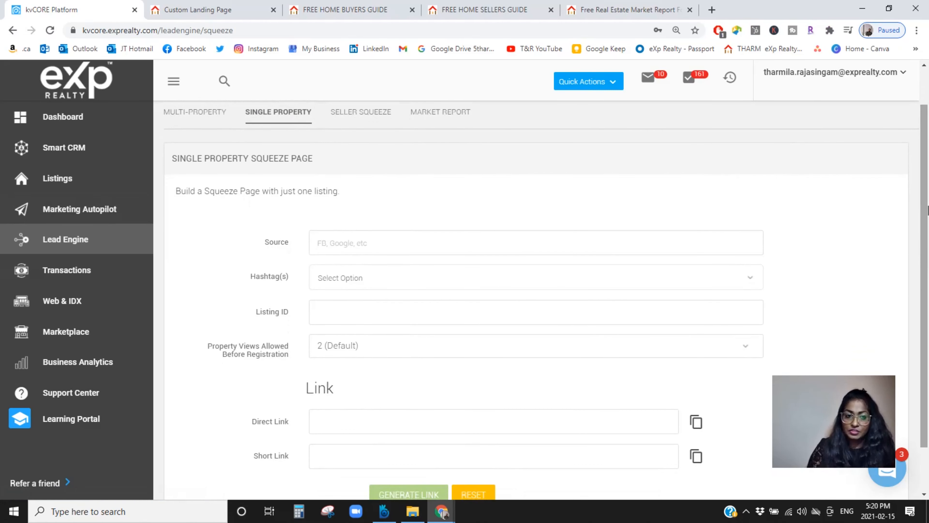
click(334, 243)
text(FAce)
key(BackSpace)
key(BackSpace)
key(BackSpace)
text(acebook)
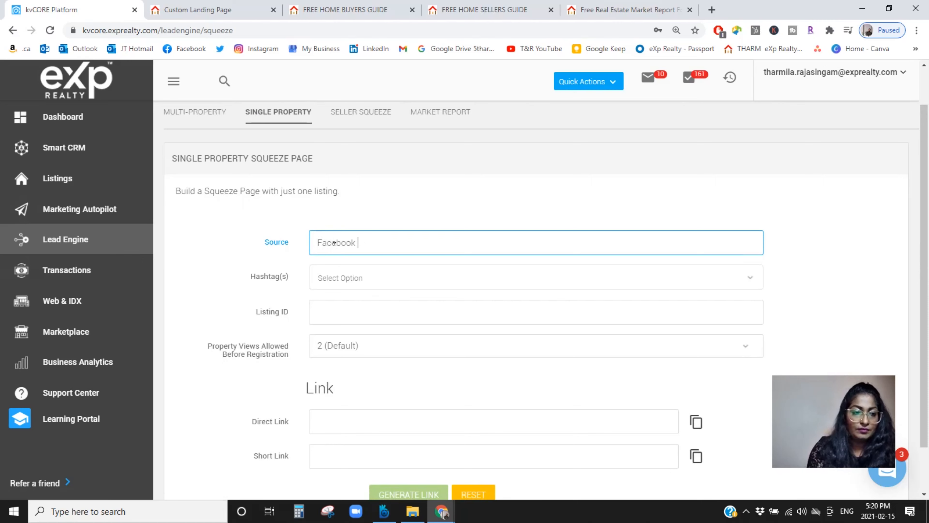
Step: Add the firsttimehomebuyer hashtag to the single property squeeze page and activate its Listing ID field
click(355, 287)
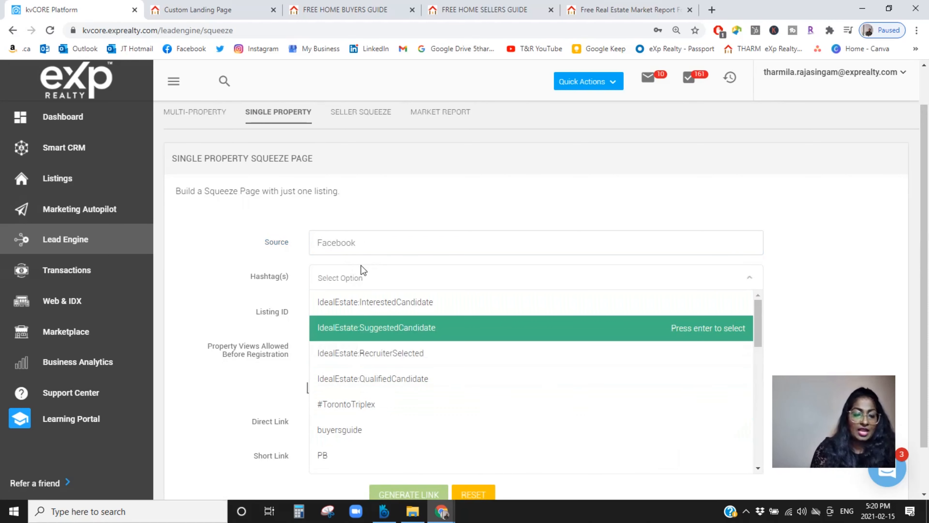
text(buyer)
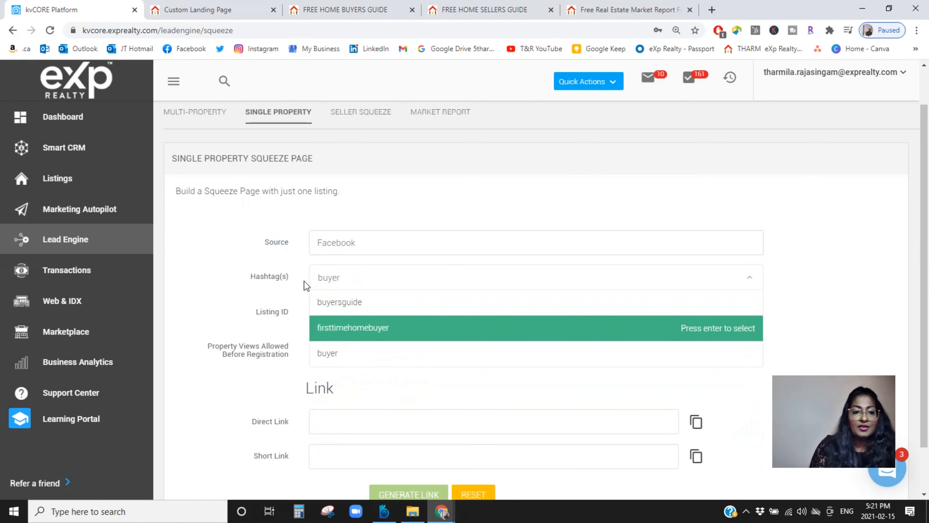
key(Down)
key(Return)
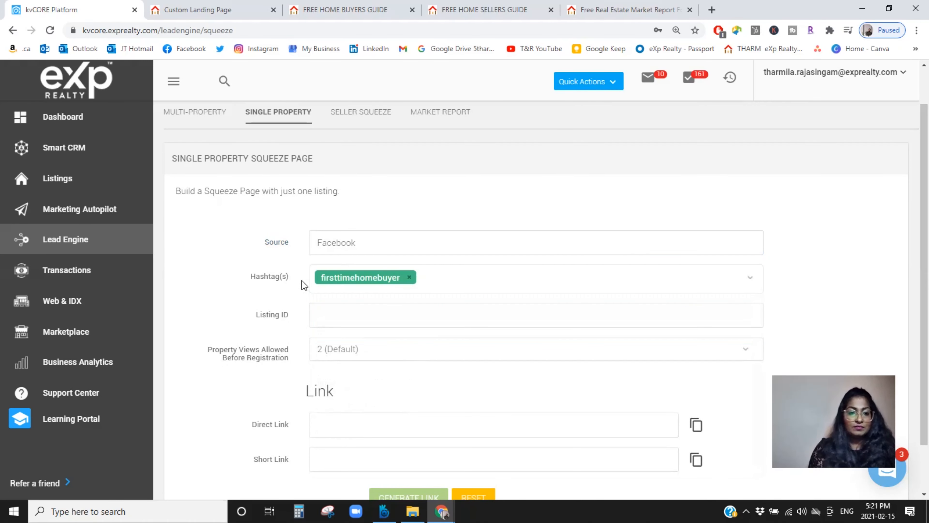
click(348, 315)
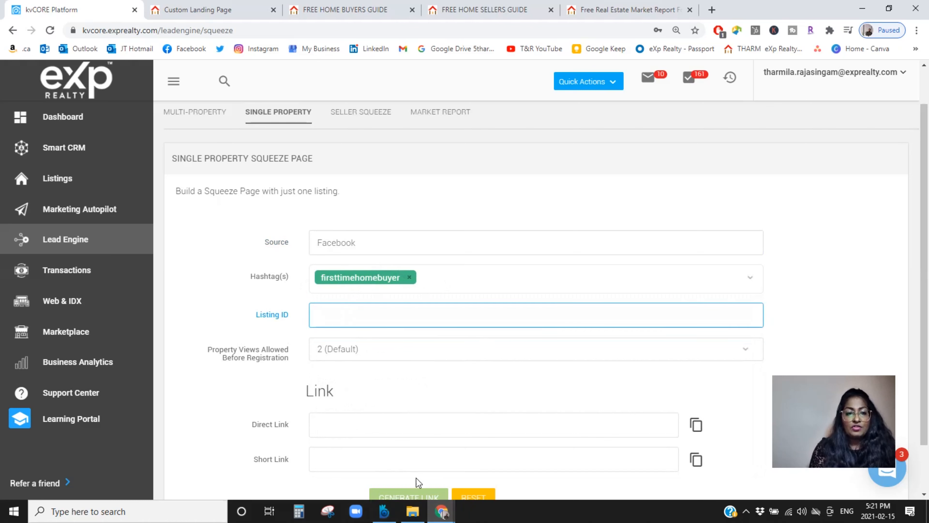
scroll(928, 257, down, 1)
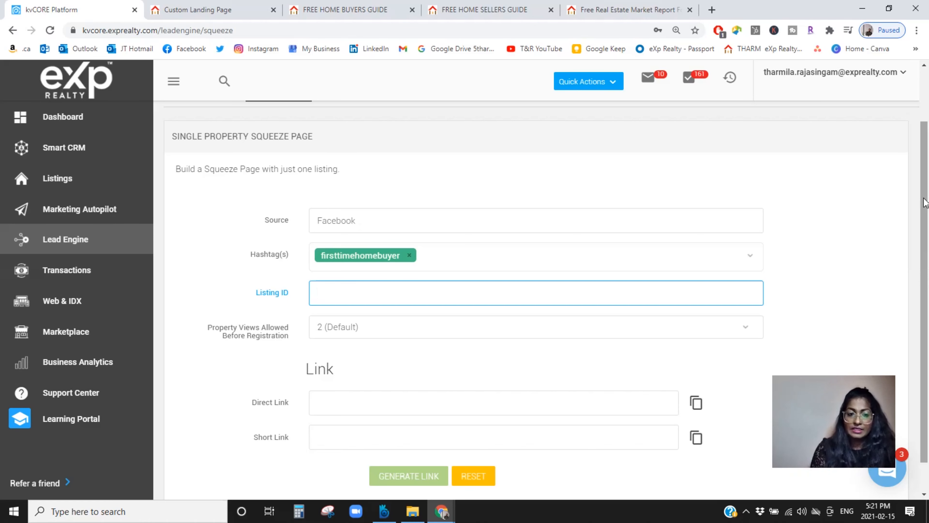
scroll(927, 181, up, 2)
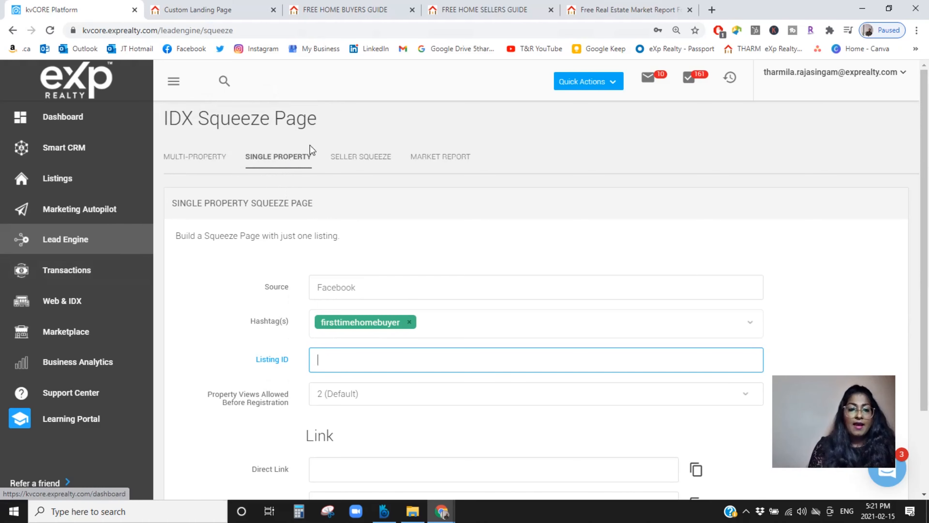
Step: Open the seller squeeze page form and set its source to fb
click(352, 165)
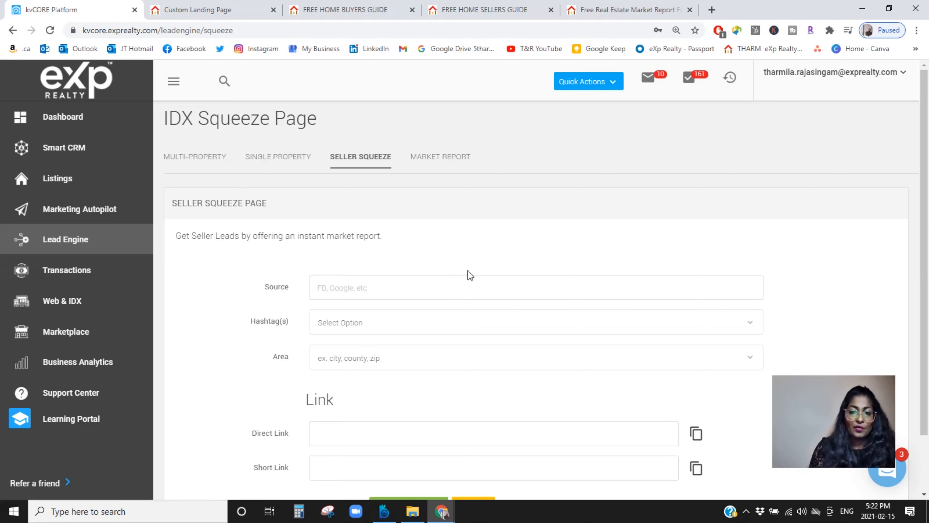
scroll(404, 220, down, 2)
click(404, 219)
text(fb)
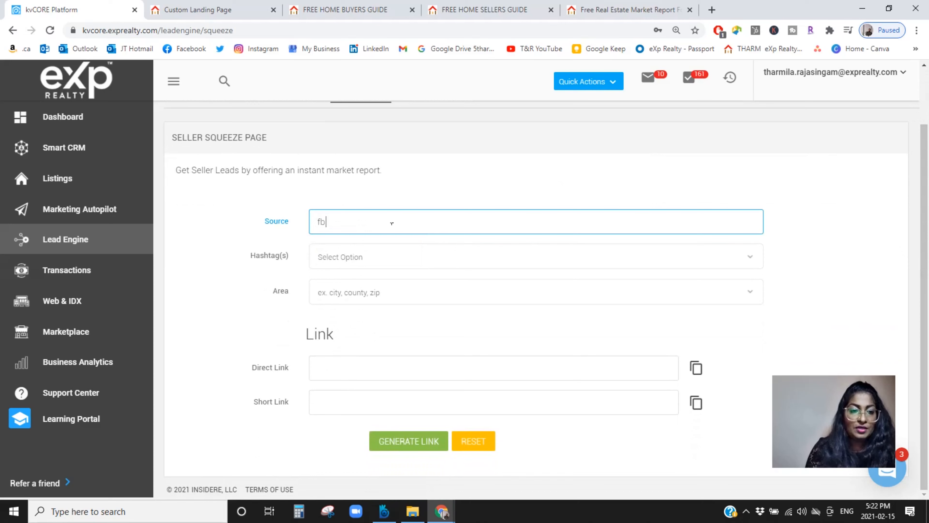
Step: Add the buyer hashtag to the seller squeeze page and remove the extra 263 tag
click(376, 253)
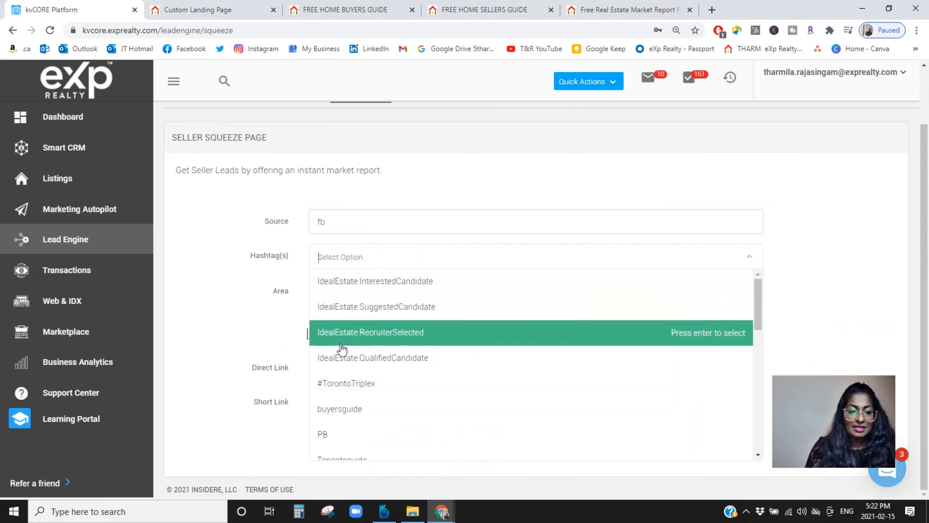
text(buyer)
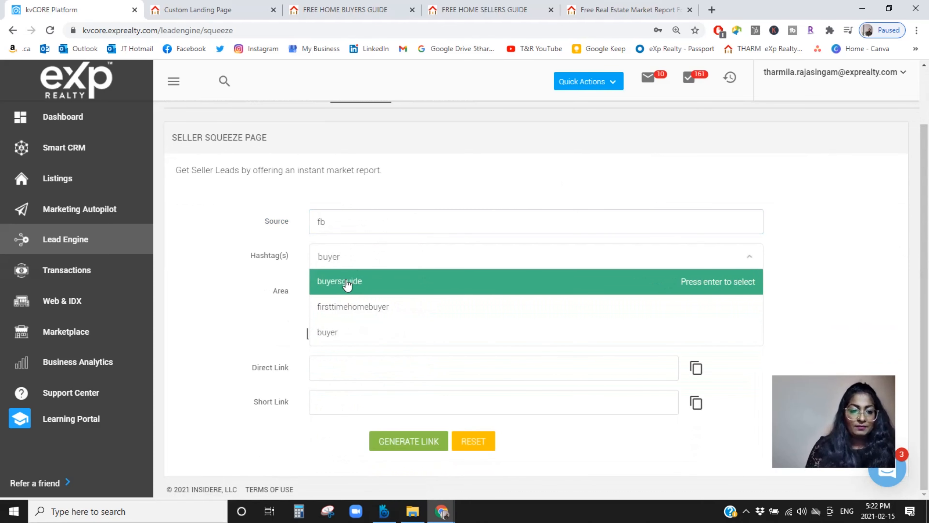
click(341, 331)
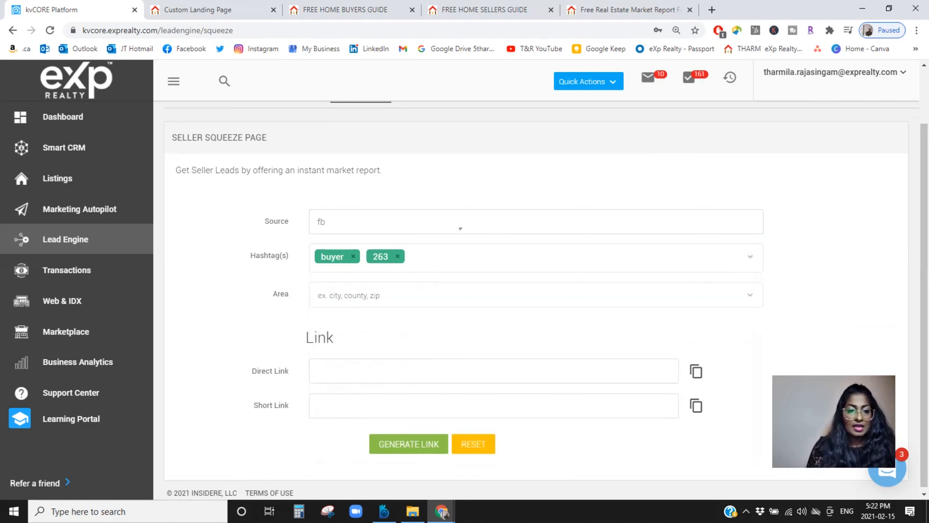
click(399, 257)
Step: Set the seller squeeze page's area to city:Toronto
click(364, 303)
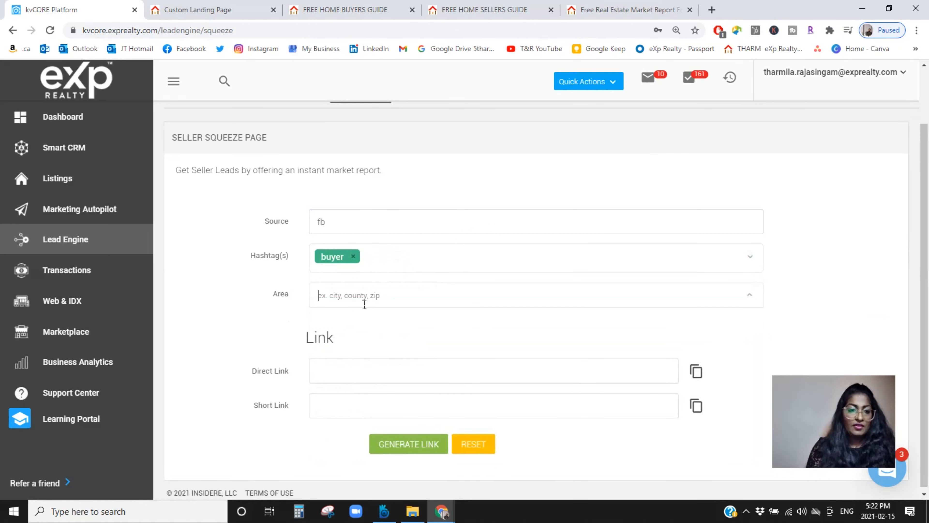
text(toronto)
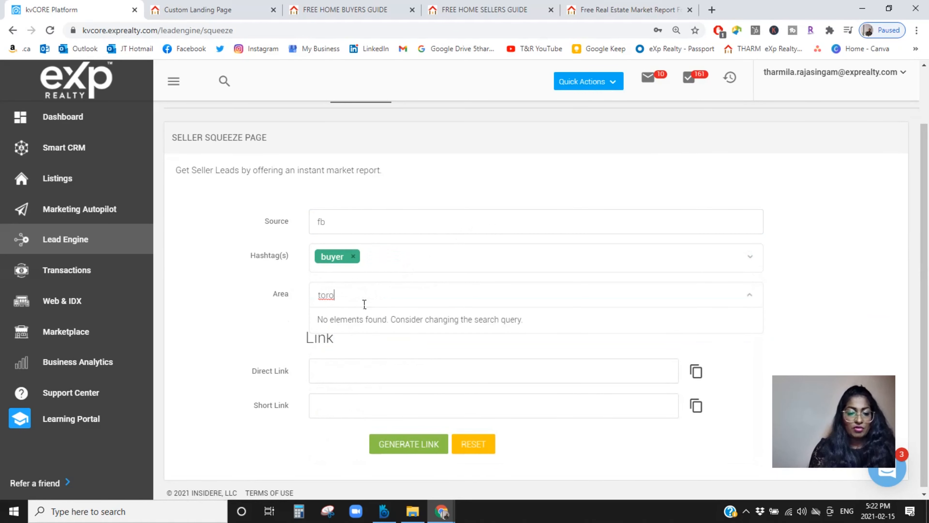
click(350, 321)
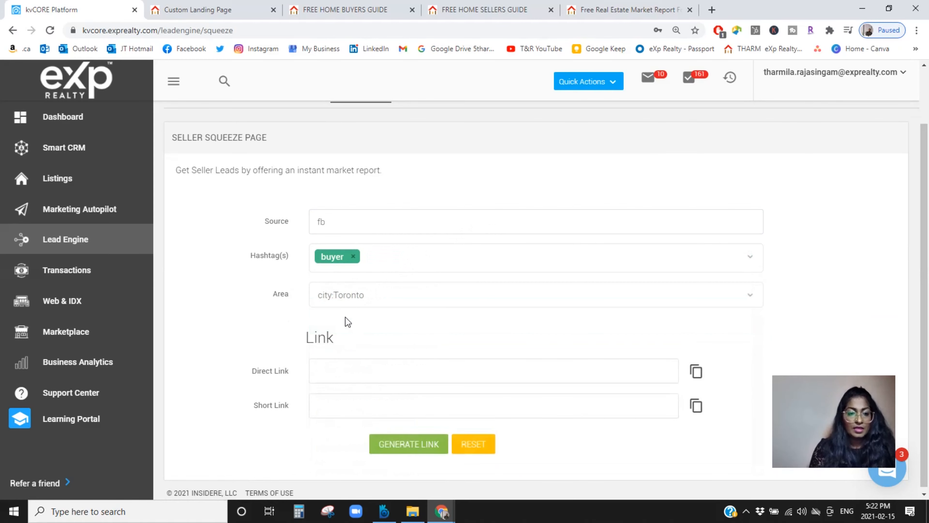
Step: Generate the seller squeeze page's links and open the direct link in a new browser tab
click(403, 447)
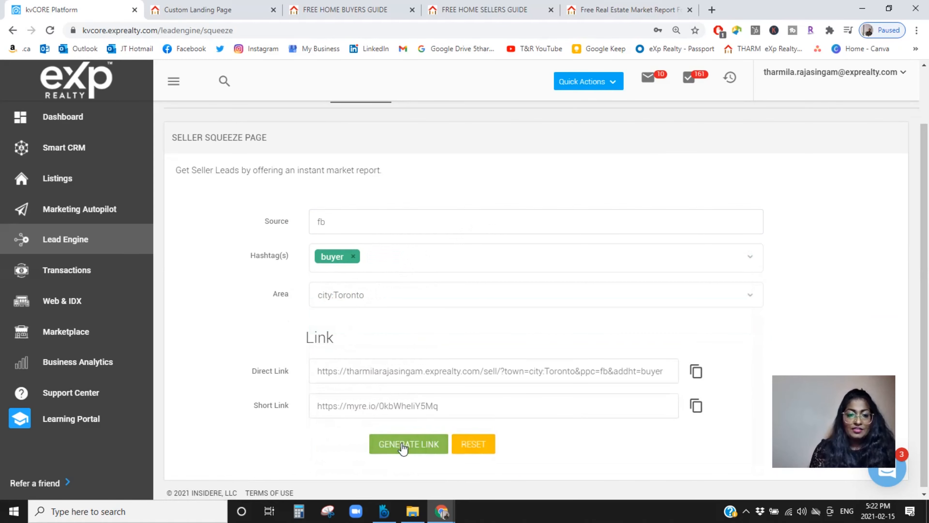
click(700, 374)
click(712, 10)
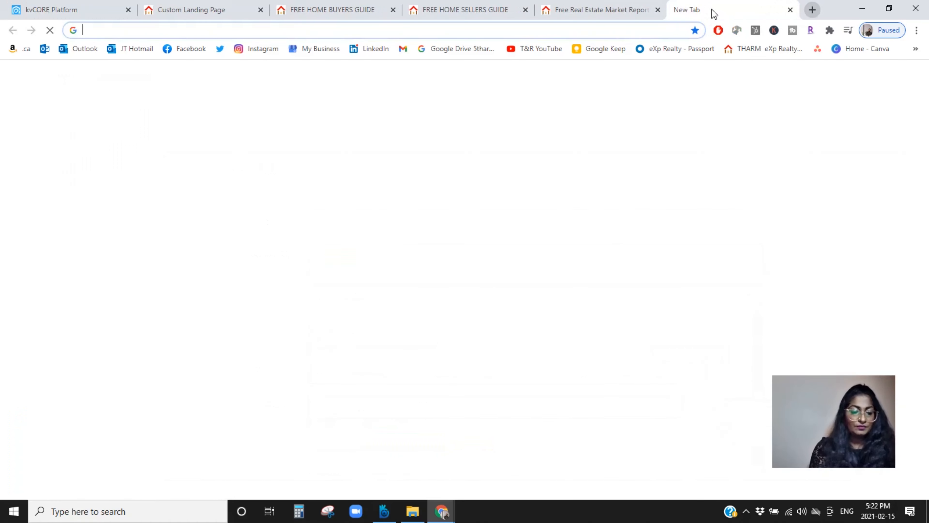
key(ctrl+v)
key(Return)
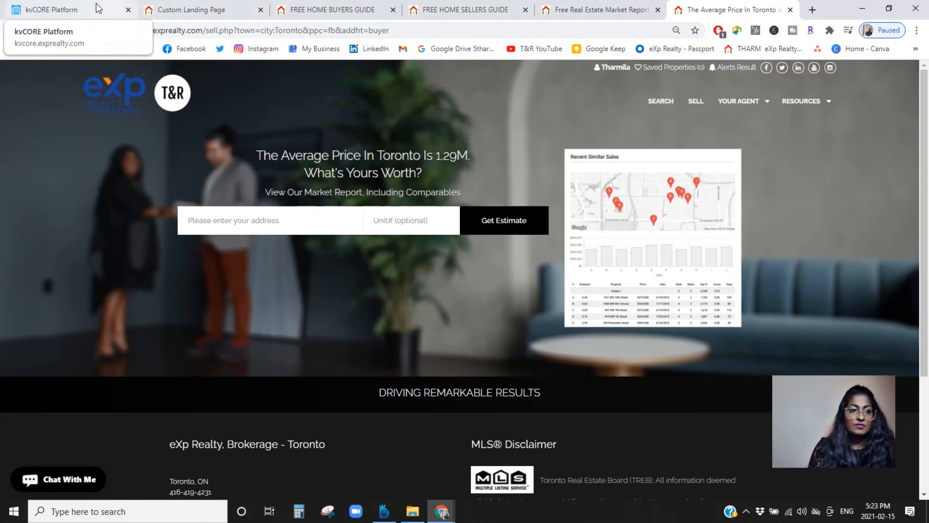
Step: Return to the kvCORE squeeze page forms, open the market report form and set its area to city:Toronto
click(84, 10)
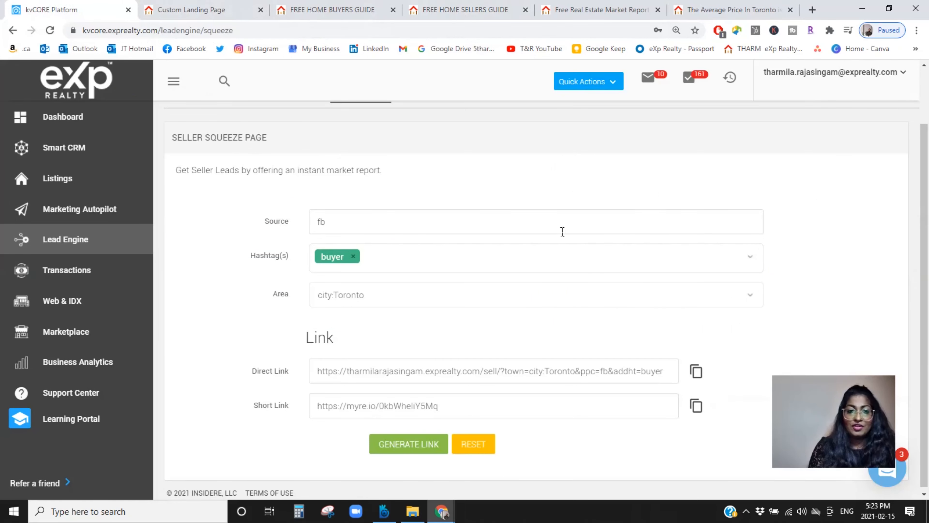
drag(925, 209, 928, 156)
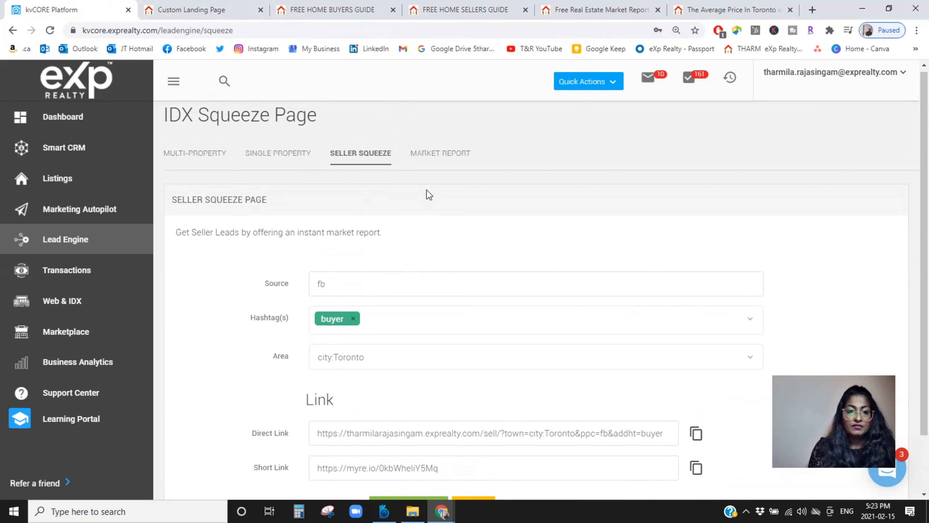
click(425, 165)
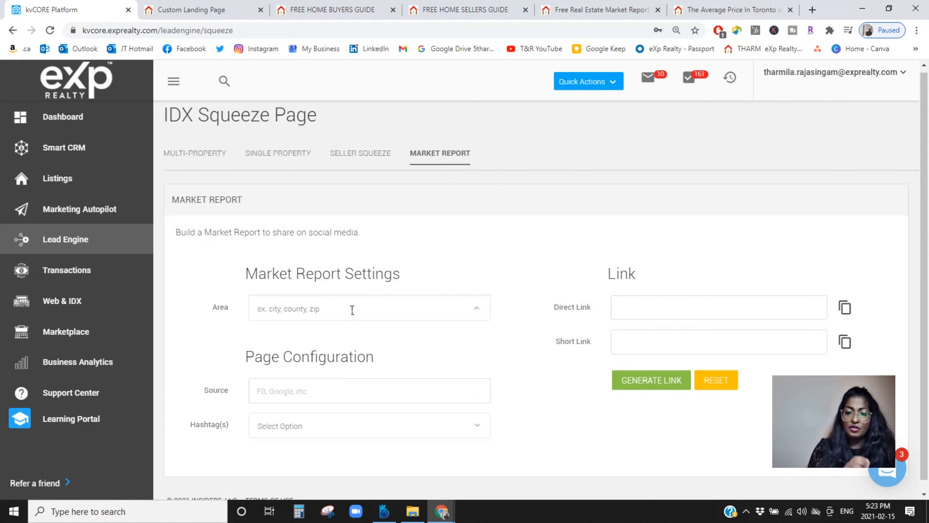
text(toronto)
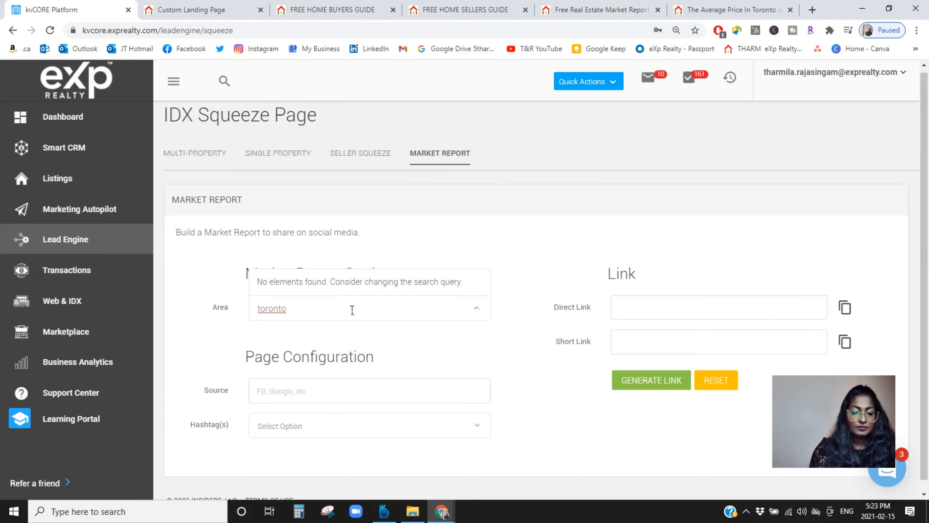
double_click(268, 314)
text(city)
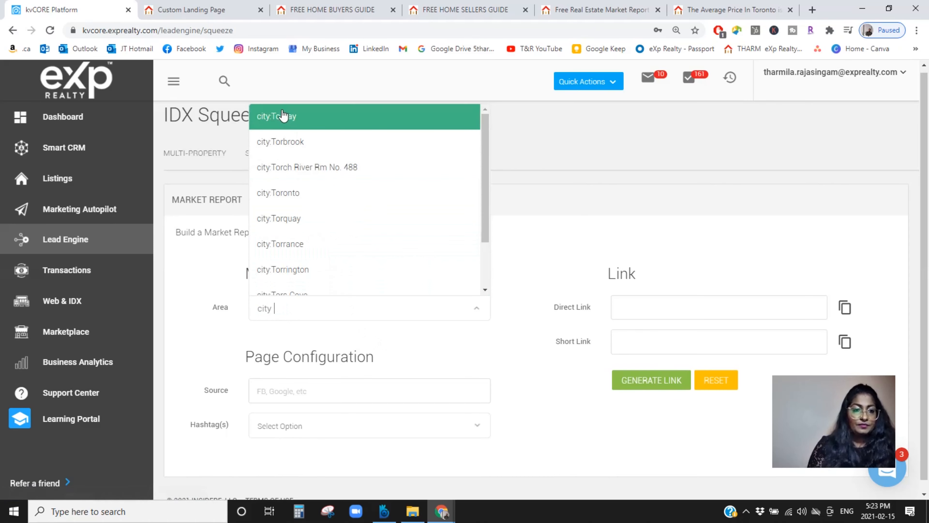
click(278, 193)
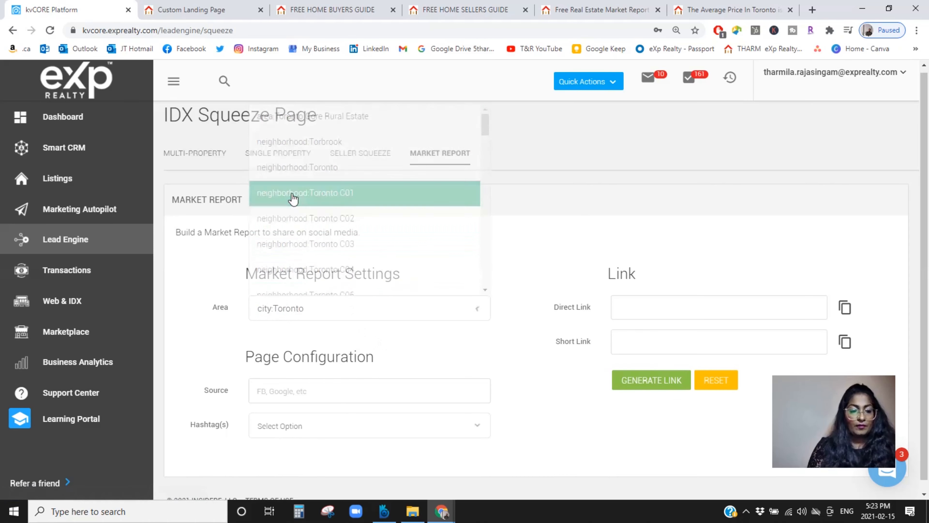
Step: Set the market report's source to fb
scroll(926, 236, down, 1)
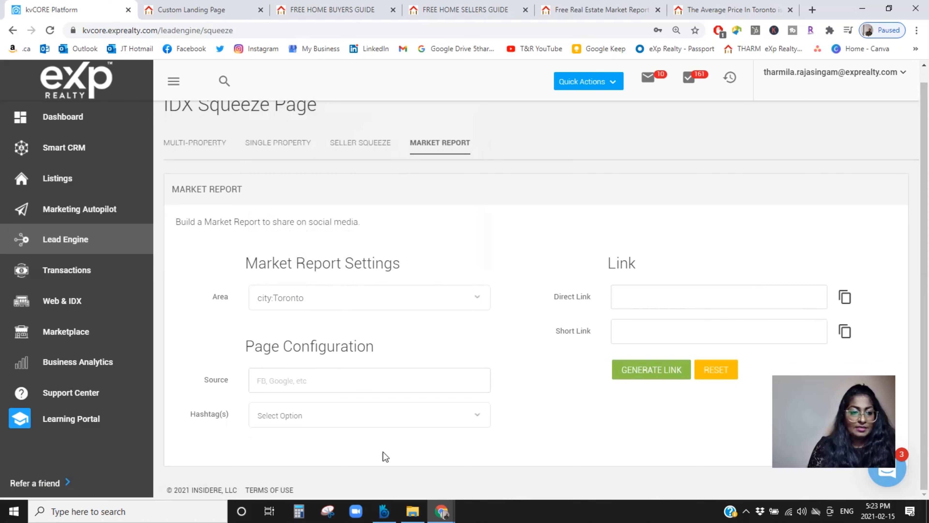
click(313, 384)
text(fb)
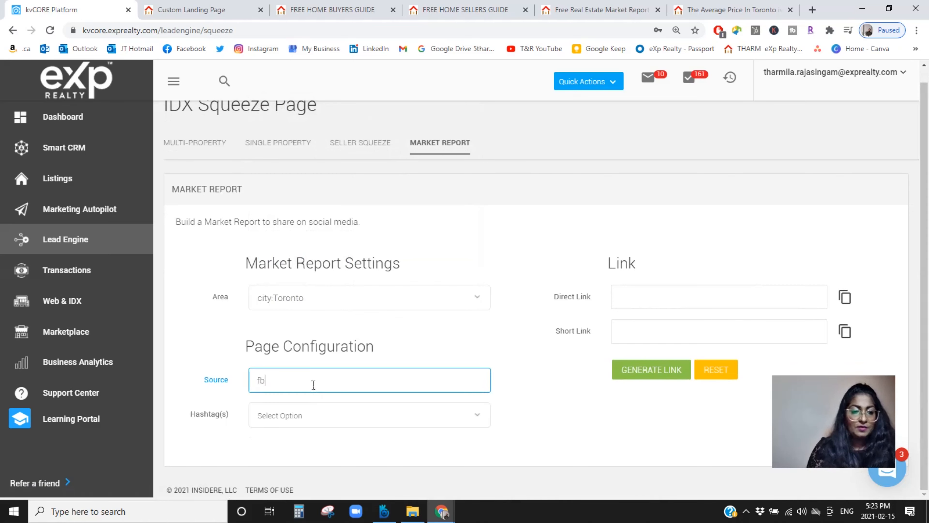
Step: Add the Seller hashtag to the market report and remove the extra 232 tag
click(308, 419)
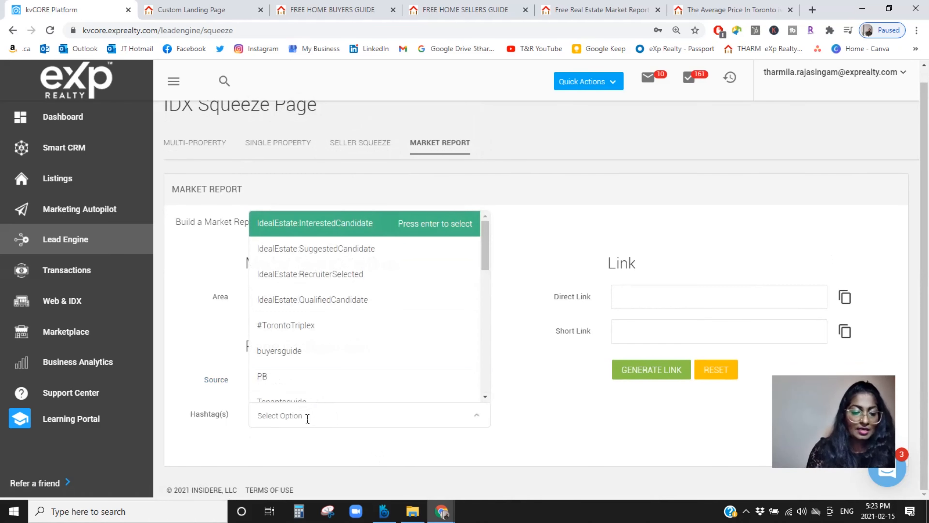
text(b)
key(BackSpace)
text(seller)
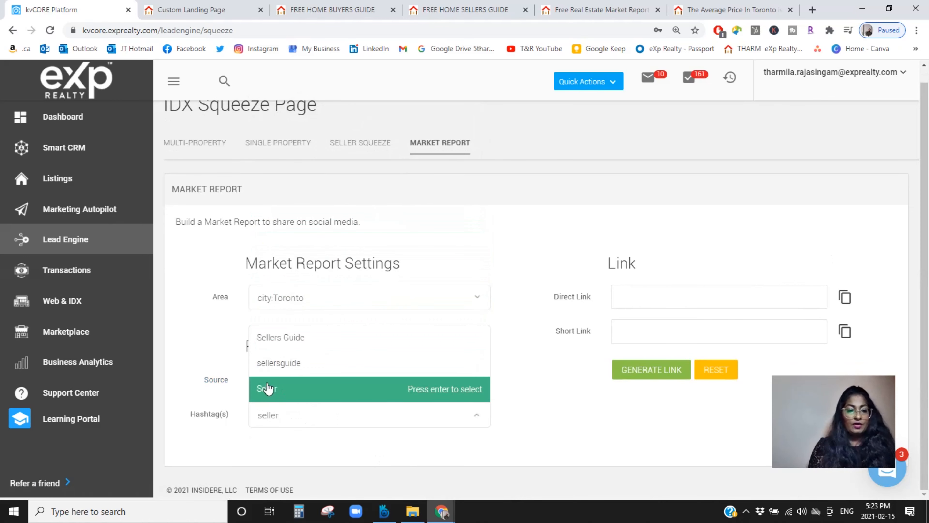
click(439, 388)
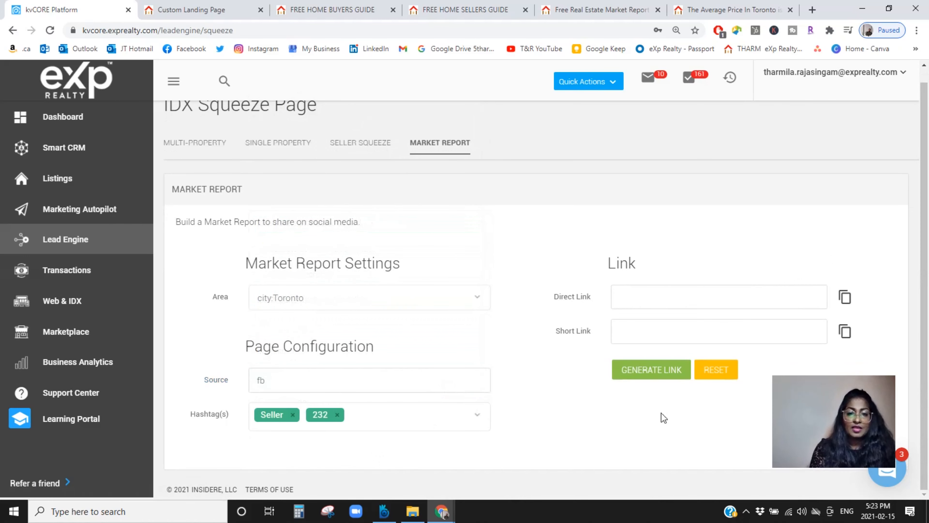
click(337, 415)
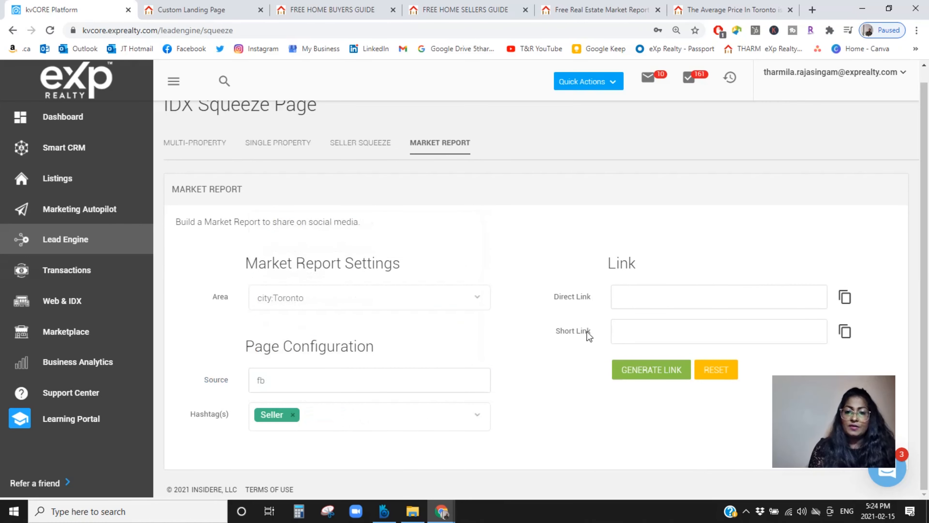
Step: Generate the market report's links and open the direct link in a new browser tab to review the Toronto report
click(664, 370)
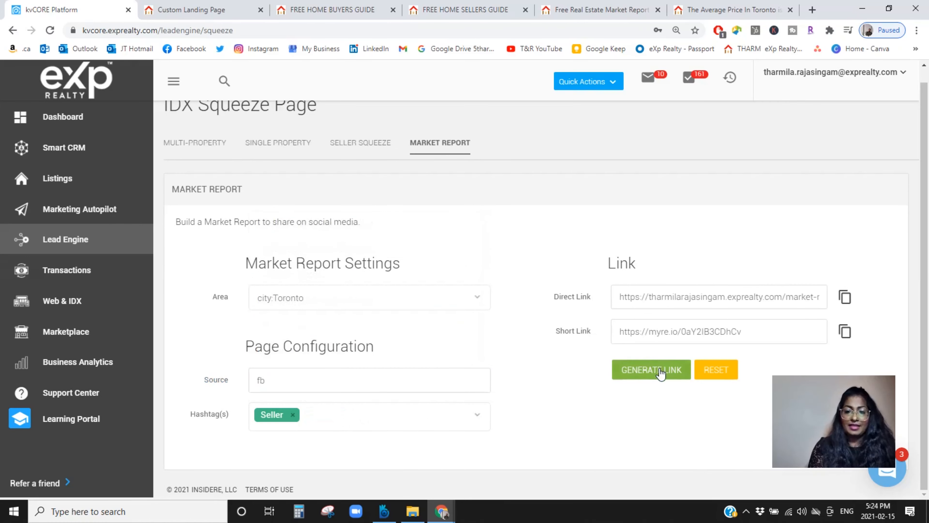
click(850, 300)
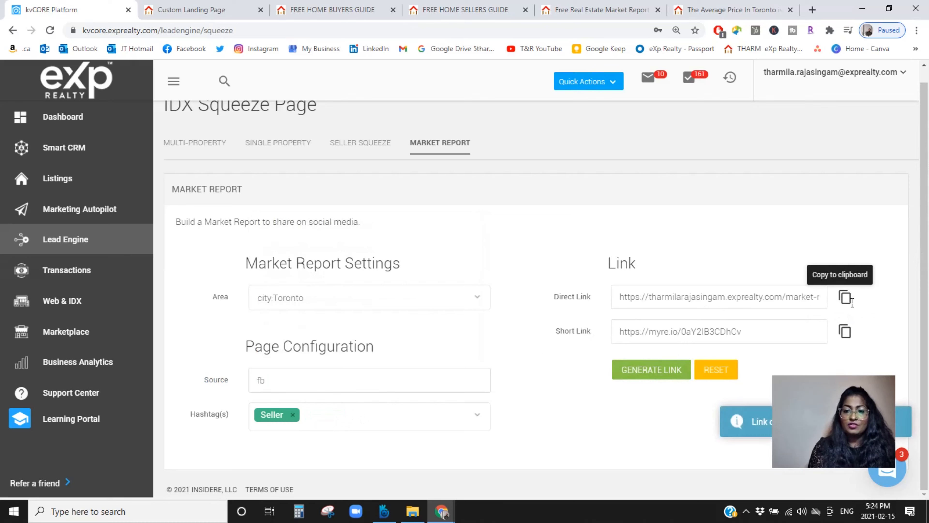
click(812, 11)
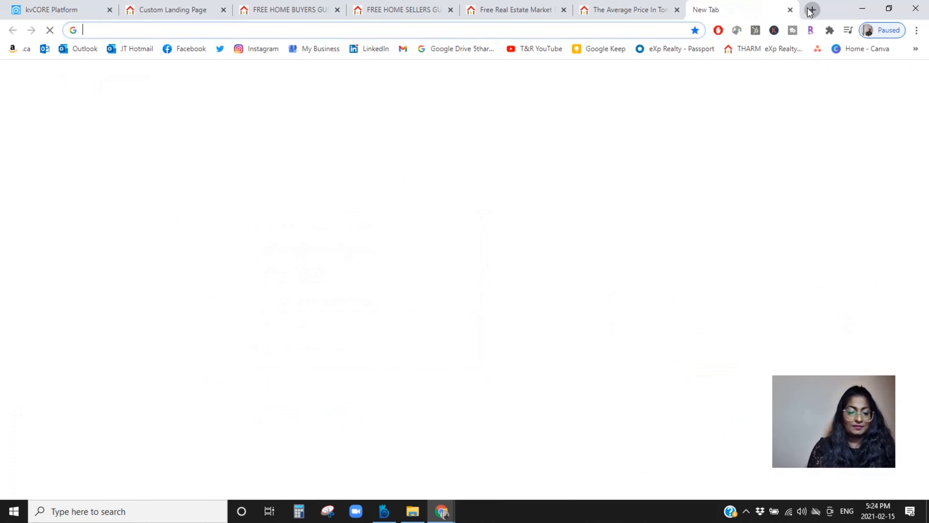
key(ctrl+v)
key(Return)
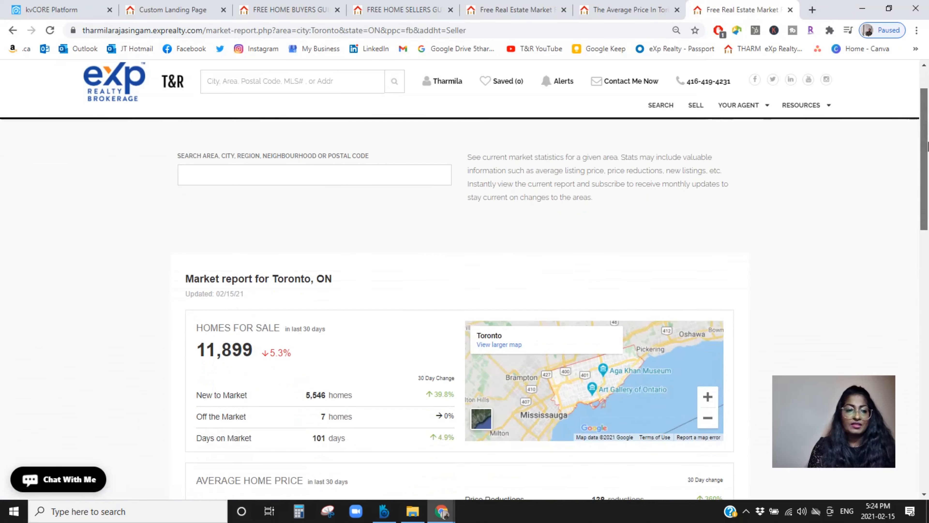
drag(926, 129, 928, 258)
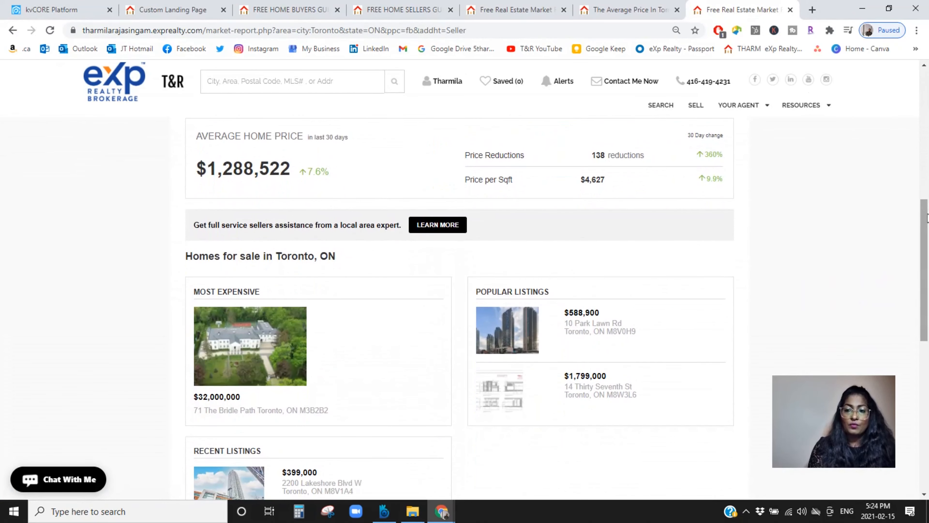
drag(928, 226, 928, 334)
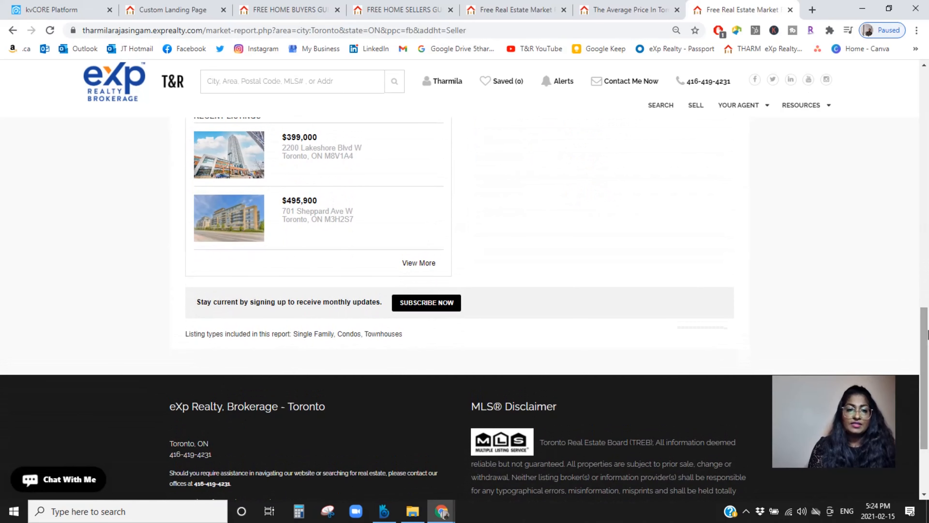
drag(928, 334, 928, 115)
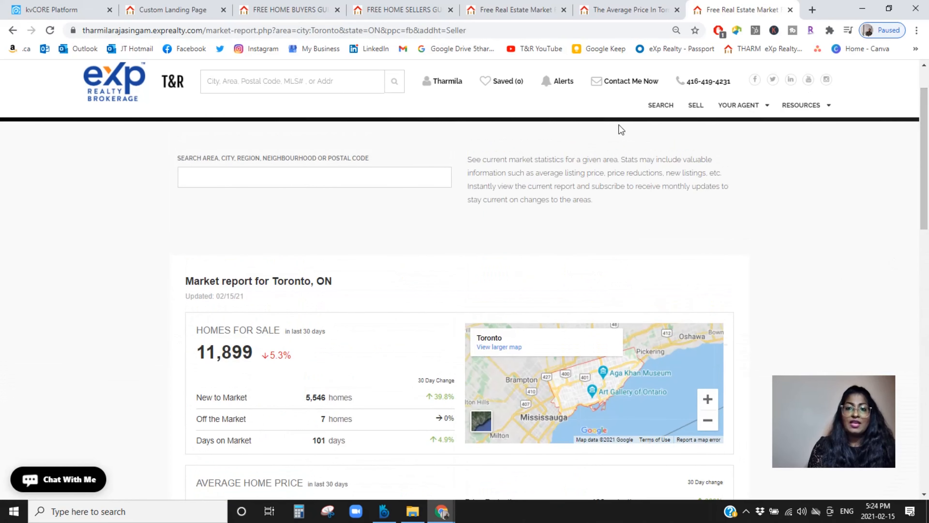
Step: Switch back to kvCORE and open the Lead Engine main page
click(85, 9)
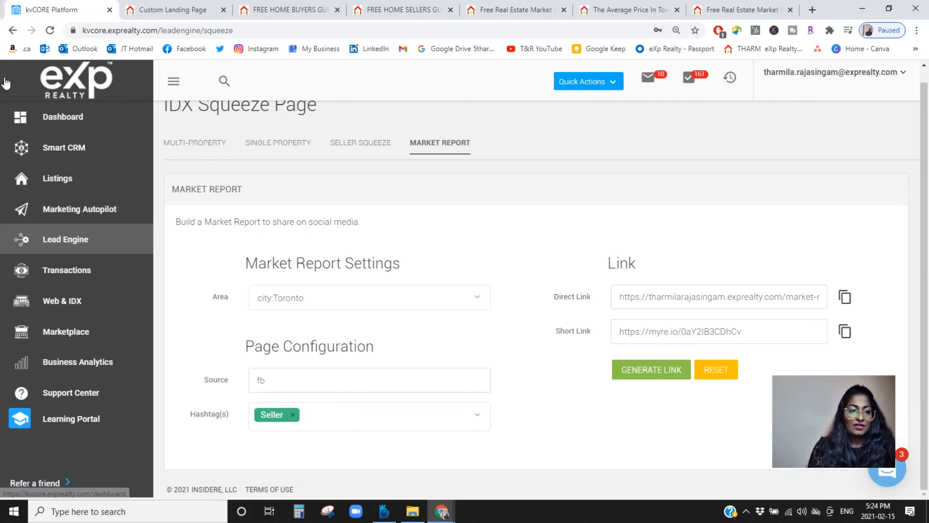
click(65, 241)
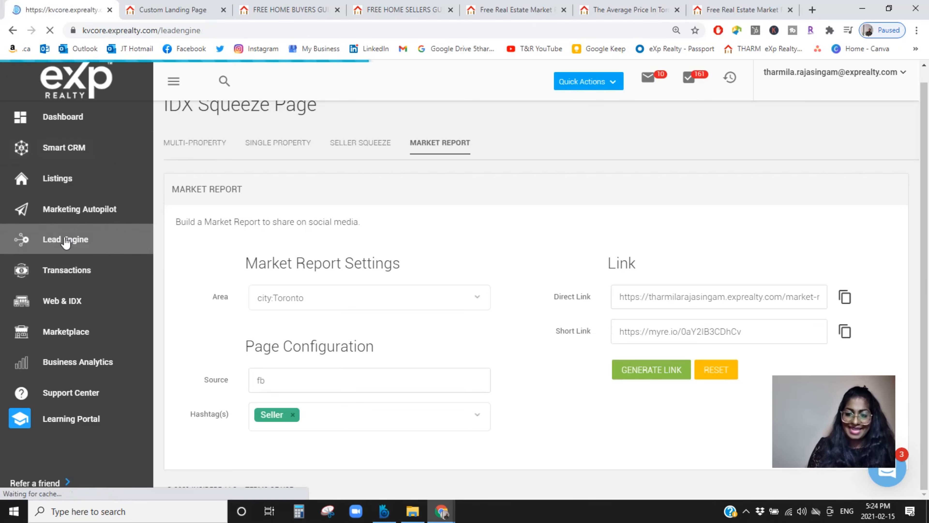